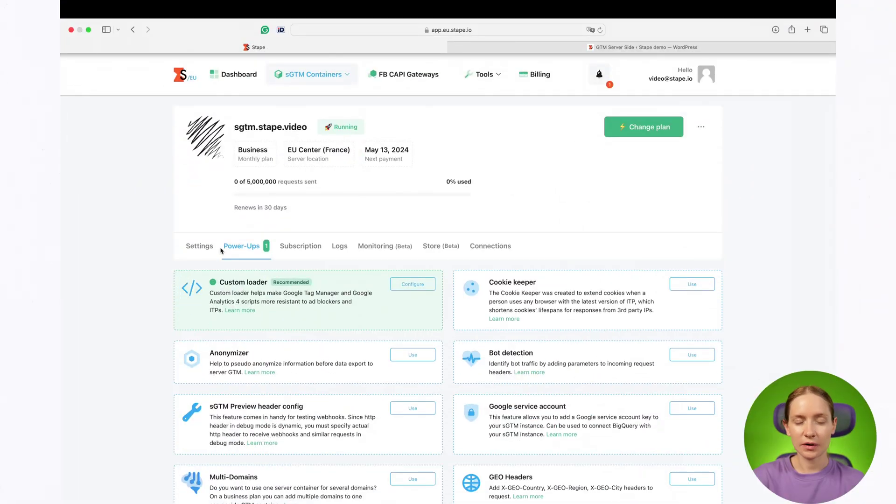
# Step: Open the Anonymizer power-up for the container and switch it on
pyautogui.scroll(-2, 220, 251)
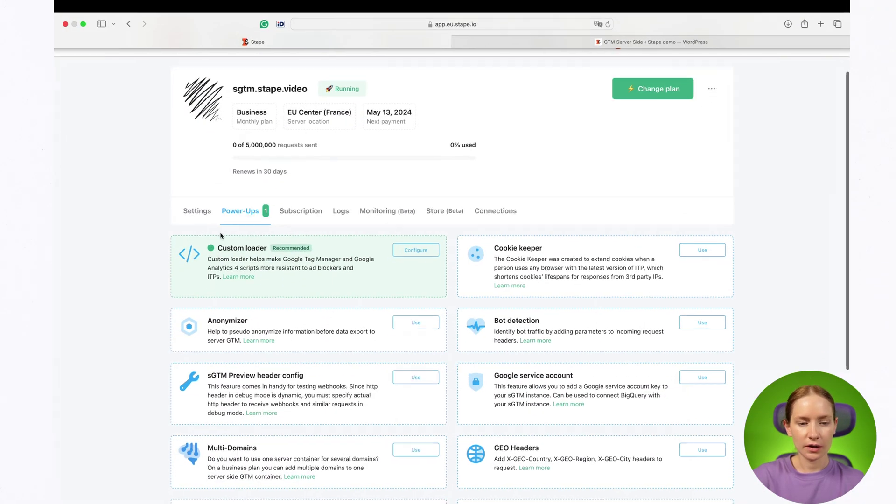
pyautogui.click(417, 323)
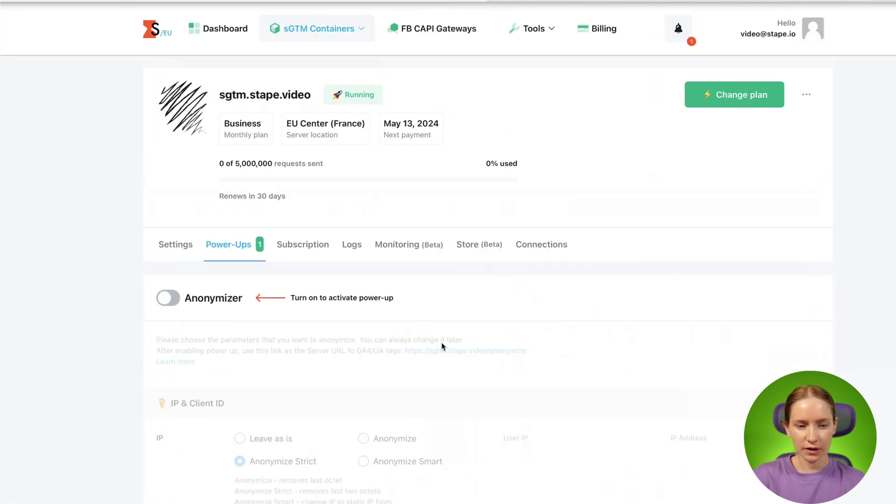
pyautogui.click(168, 298)
# Step: Review the Anonymizer parameters: IP set to Anonymize Strict, Client ID set to Anonymize
pyautogui.scroll(-3, 170, 299)
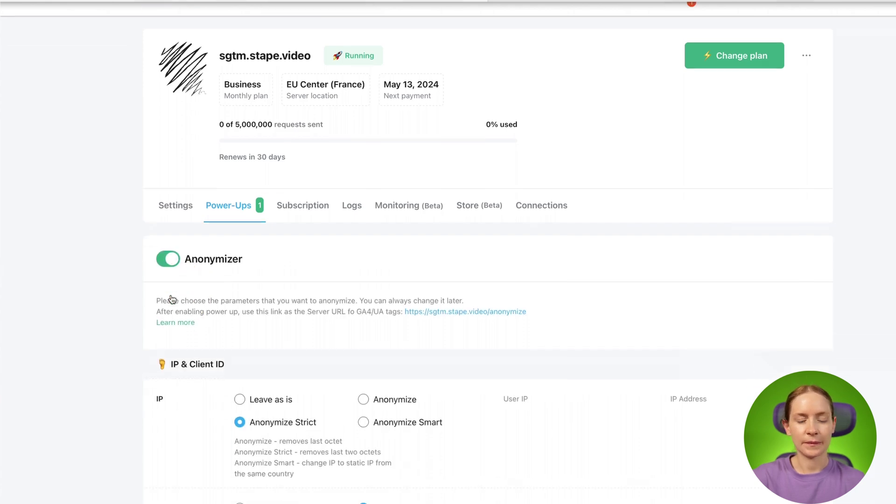
pyautogui.scroll(-2, 170, 298)
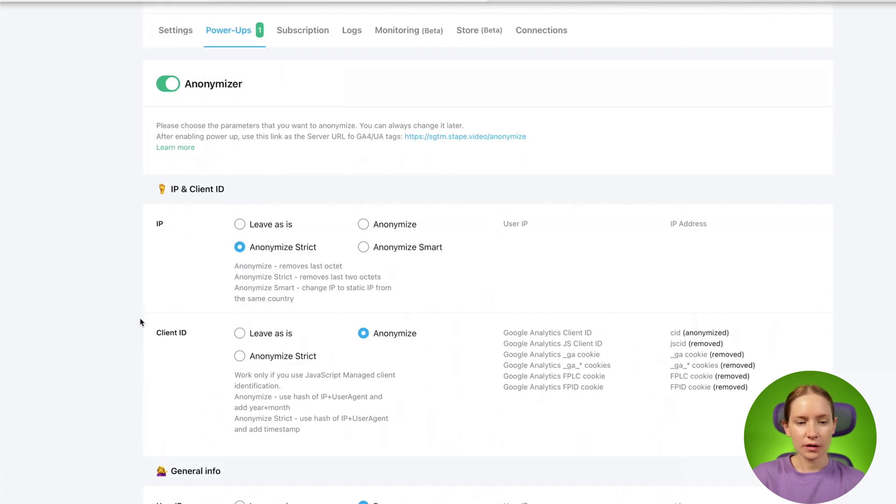
pyautogui.scroll(-4, 140, 322)
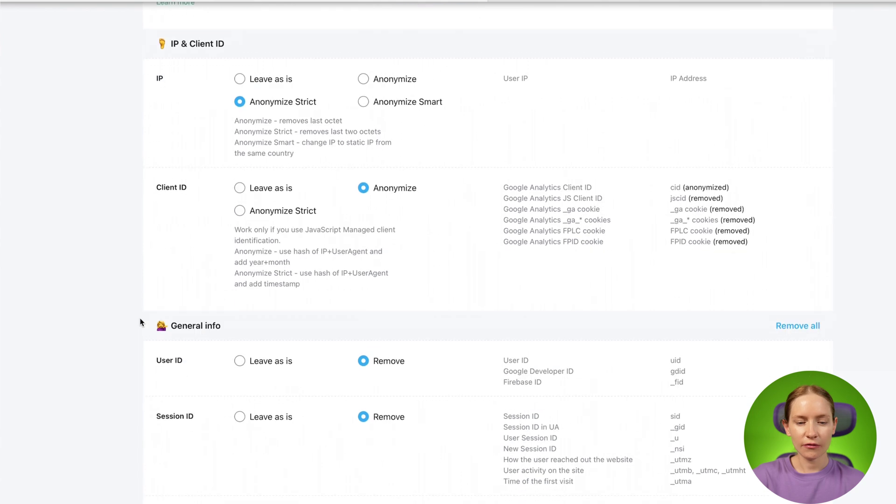
pyautogui.scroll(-4, 140, 322)
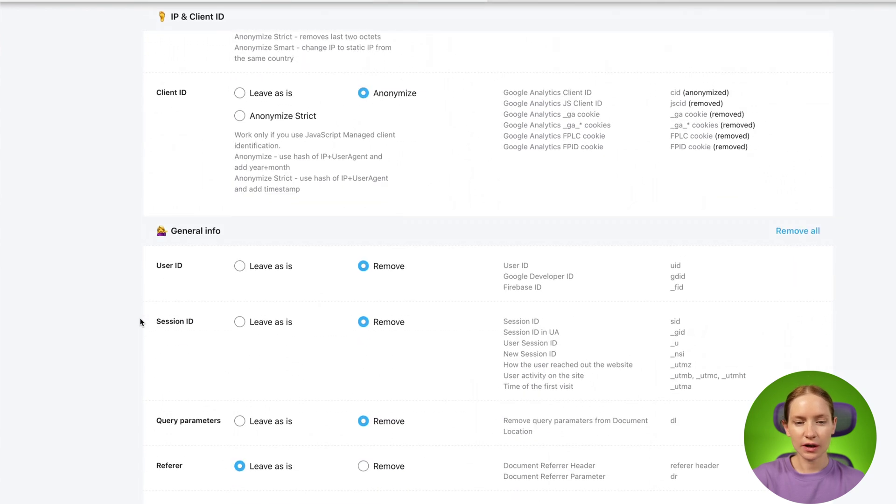
pyautogui.scroll(-5, 140, 321)
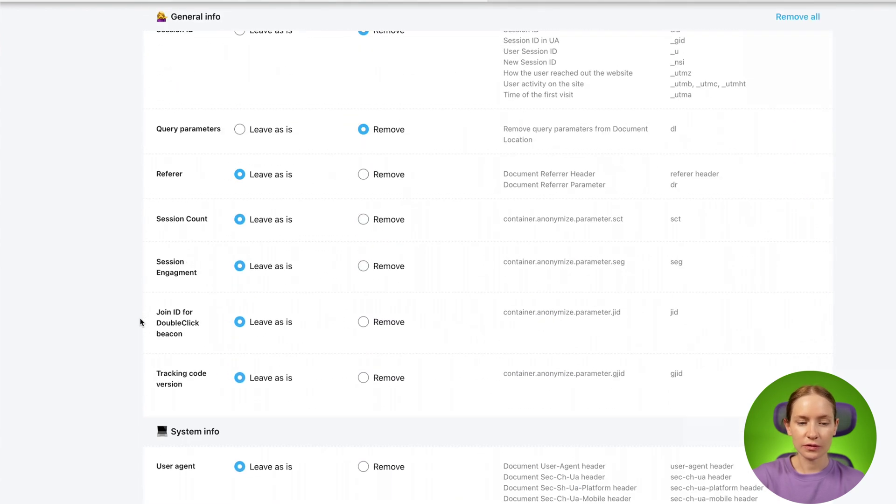
pyautogui.scroll(-14, 139, 322)
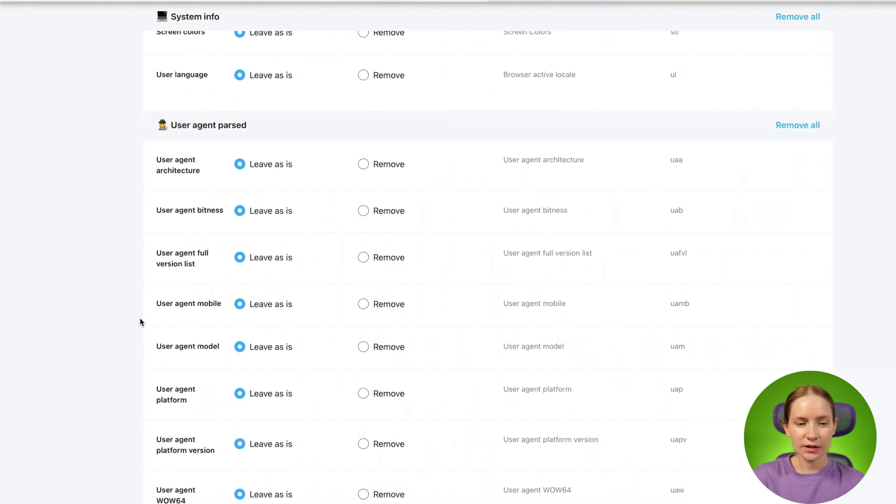
pyautogui.scroll(-3, 140, 322)
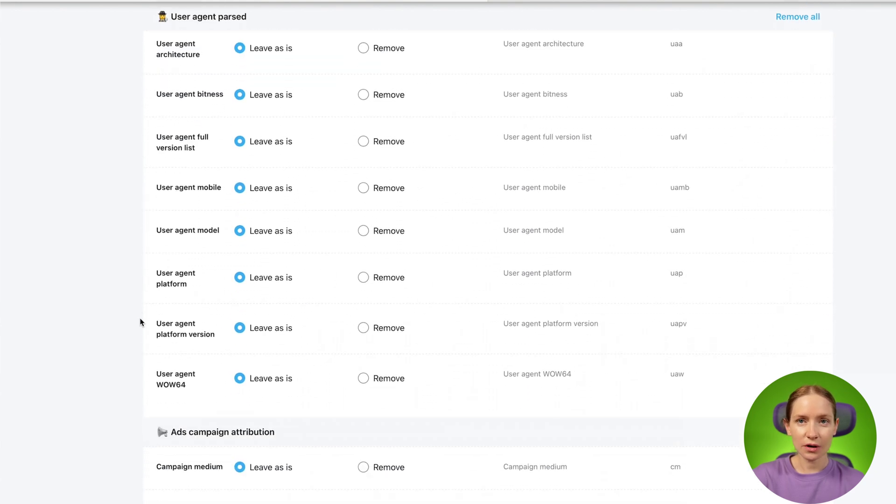
pyautogui.scroll(-1, 140, 321)
pyautogui.scroll(20, 140, 322)
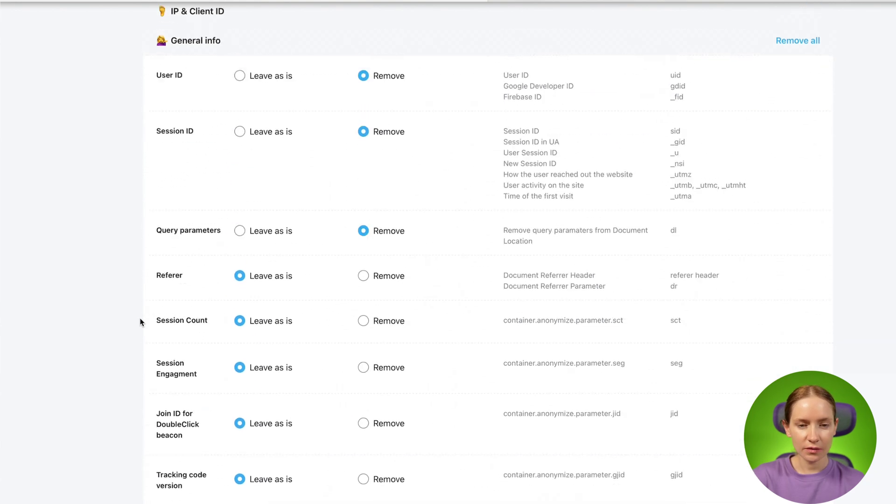
pyautogui.scroll(7, 140, 322)
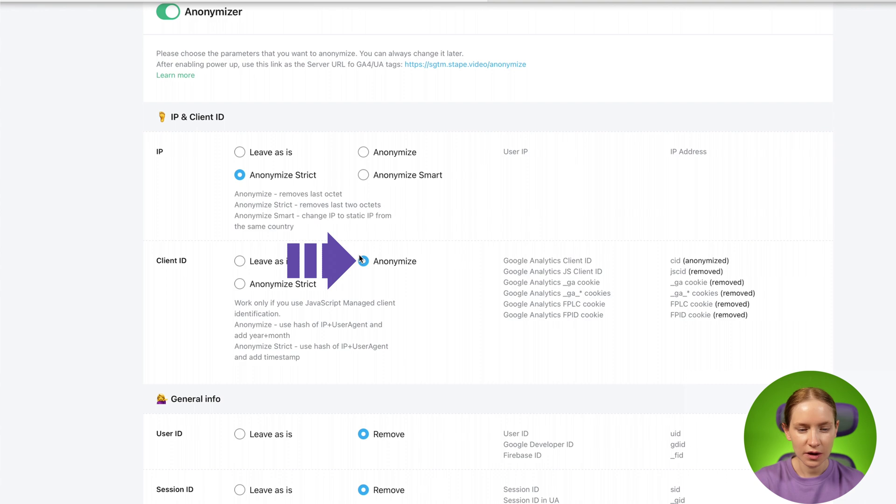
# Step: Save the Anonymizer settings and highlight the /anonymize part of the server URL
pyautogui.scroll(-2, 472, 307)
pyautogui.scroll(-6, 472, 311)
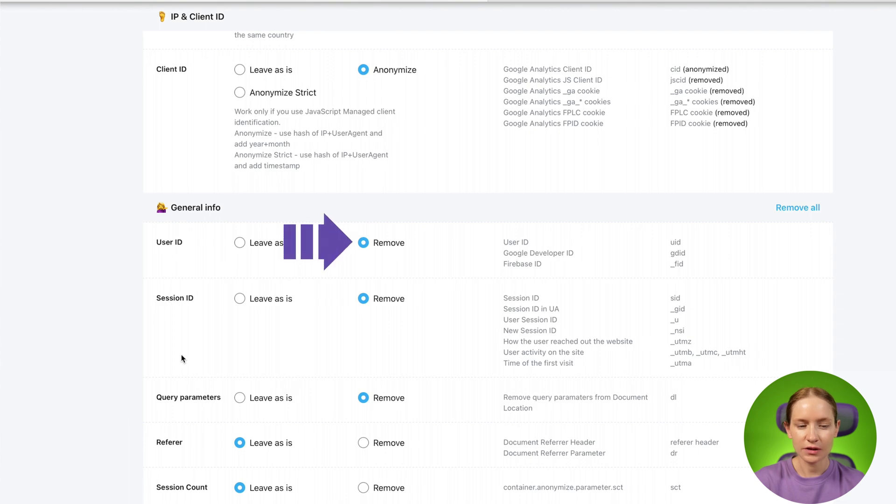
pyautogui.scroll(-1, 200, 397)
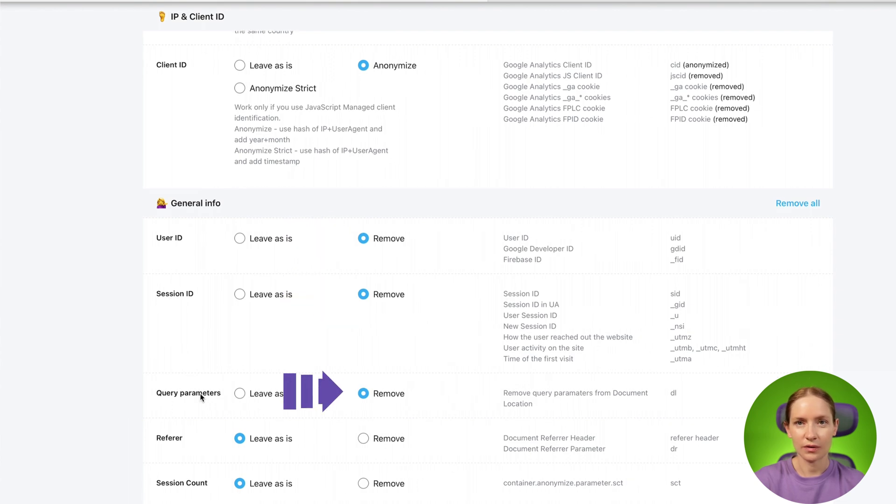
pyautogui.scroll(-20, 201, 397)
pyautogui.scroll(-15, 201, 397)
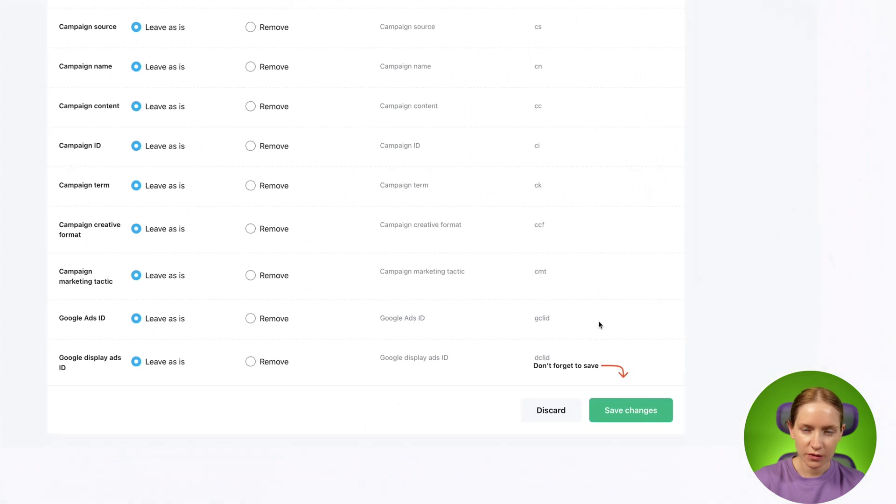
pyautogui.click(630, 409)
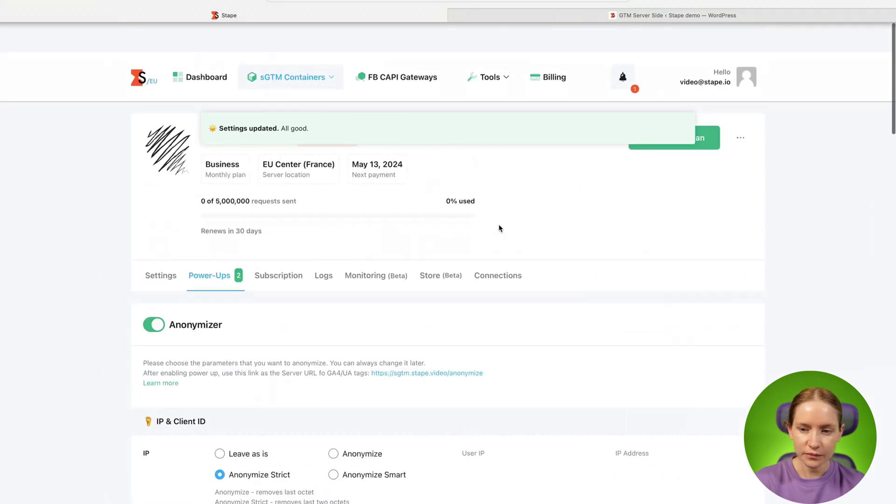
pyautogui.moveTo(485, 343); pyautogui.dragTo(447, 347)
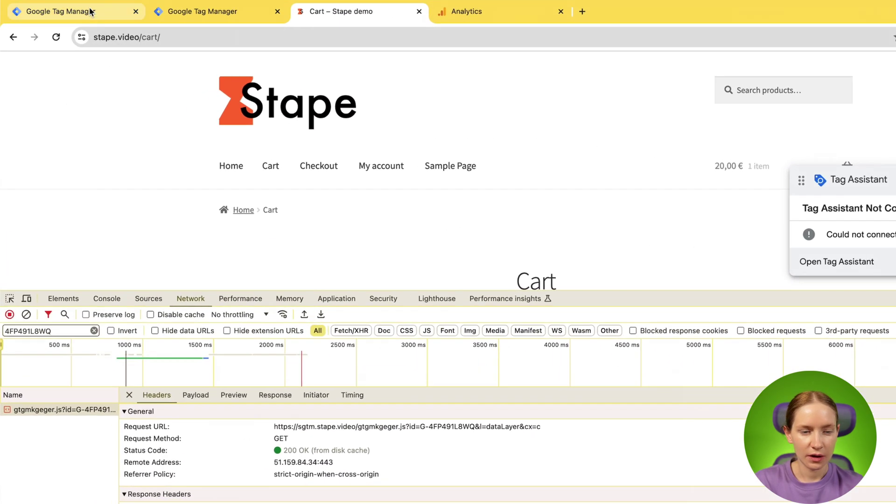
# Step: Inspect the Google tag's server_container_url configuration in Tag Manager, then go to Variables
pyautogui.click(88, 10)
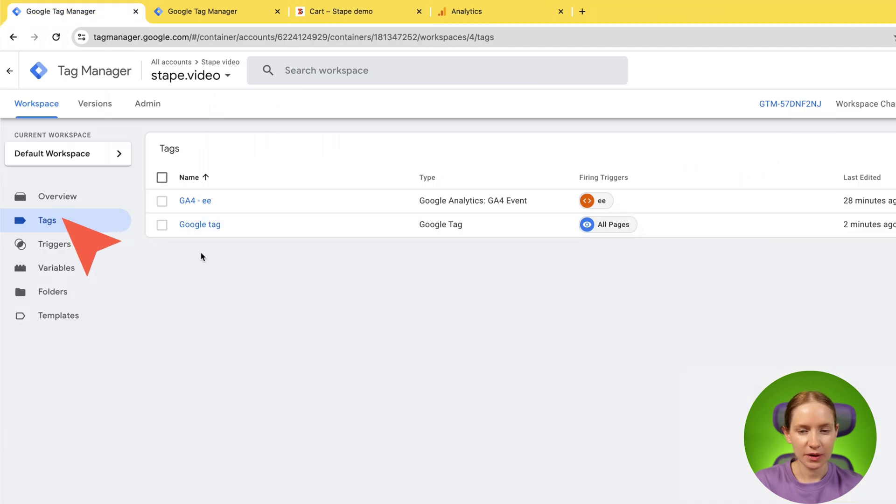
pyautogui.click(208, 225)
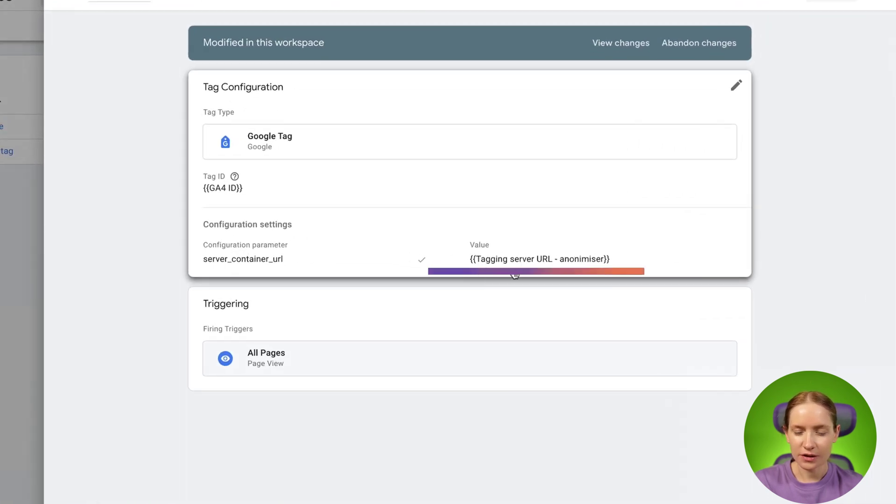
pyautogui.click(532, 276)
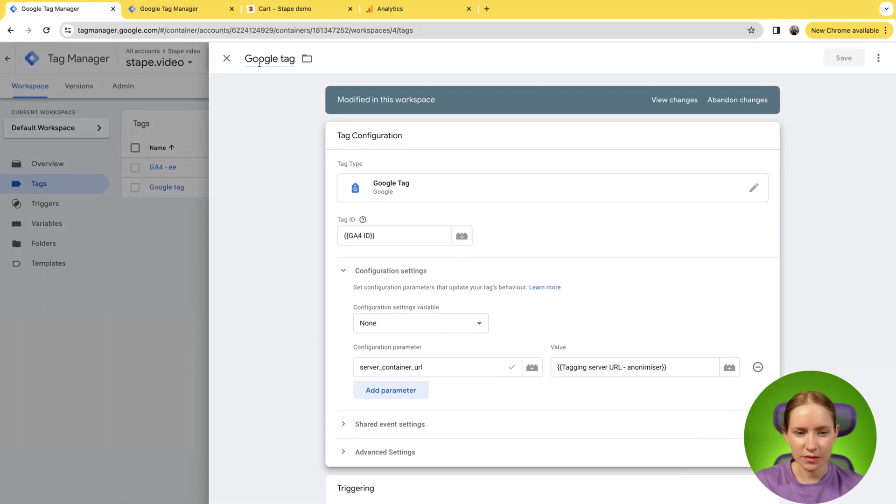
pyautogui.click(226, 58)
pyautogui.click(58, 225)
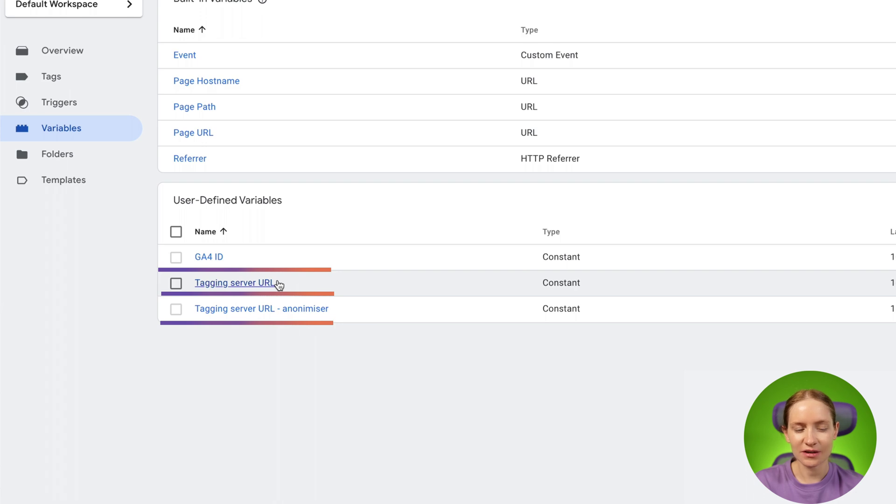
pyautogui.click(256, 314)
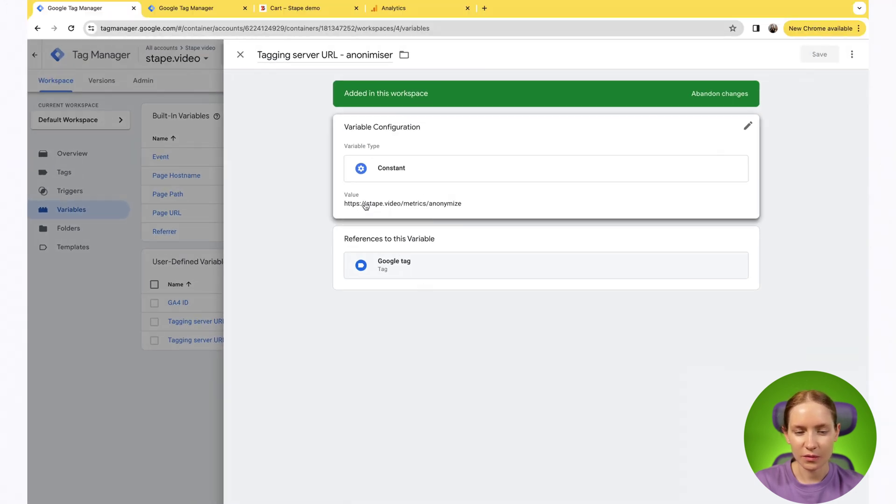
pyautogui.click(386, 210)
pyautogui.click(371, 211)
pyautogui.press('End')
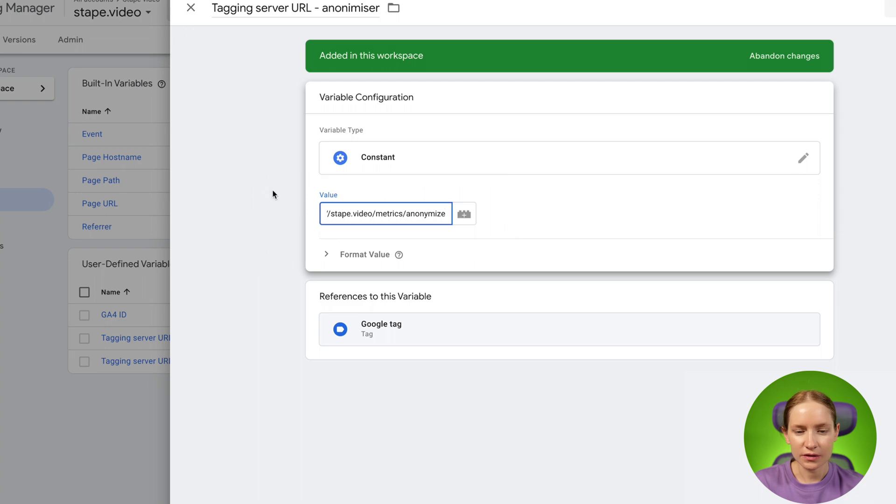
pyautogui.click(191, 7)
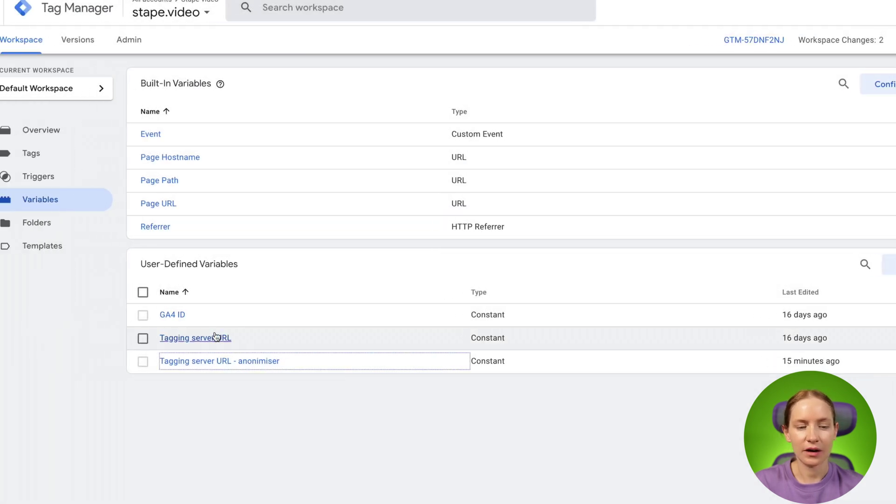
pyautogui.click(223, 336)
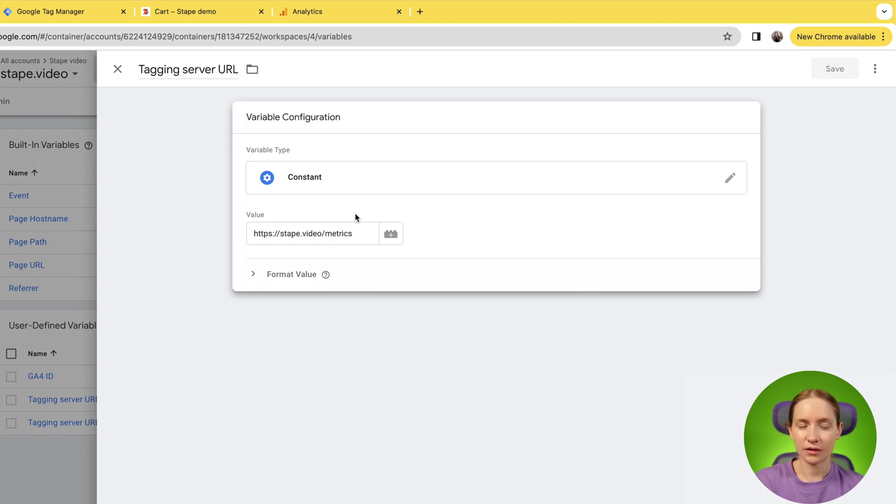
pyautogui.click(117, 70)
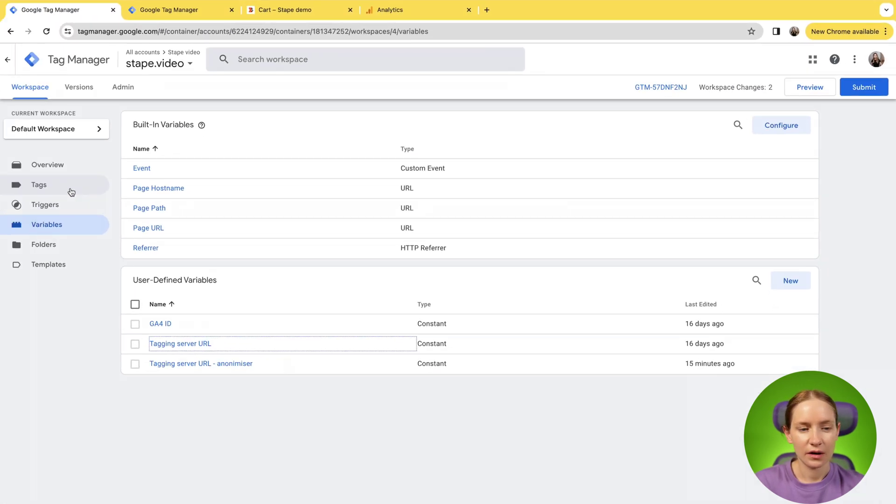
pyautogui.click(72, 191)
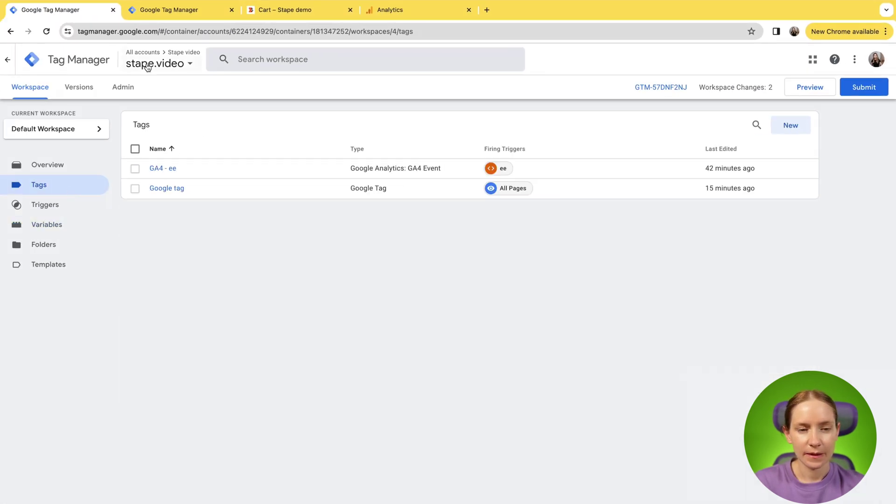
# Step: Start preview mode for both the server and web containers
pyautogui.click(191, 11)
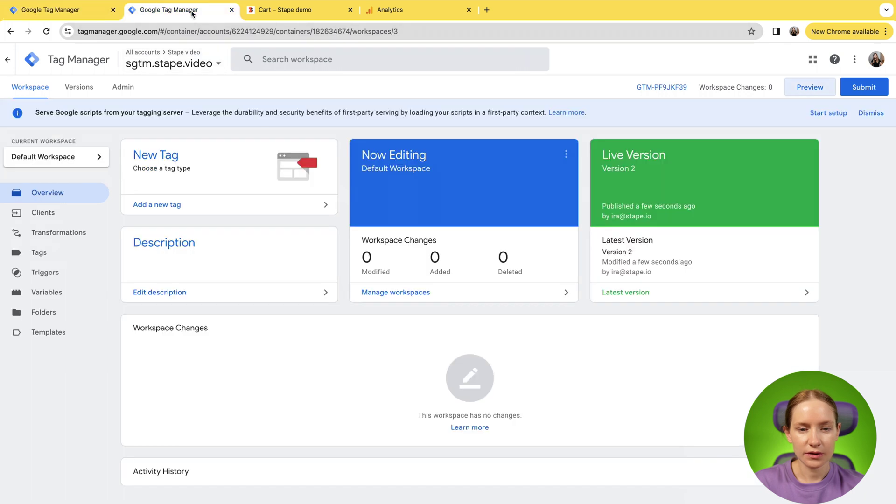
pyautogui.click(799, 88)
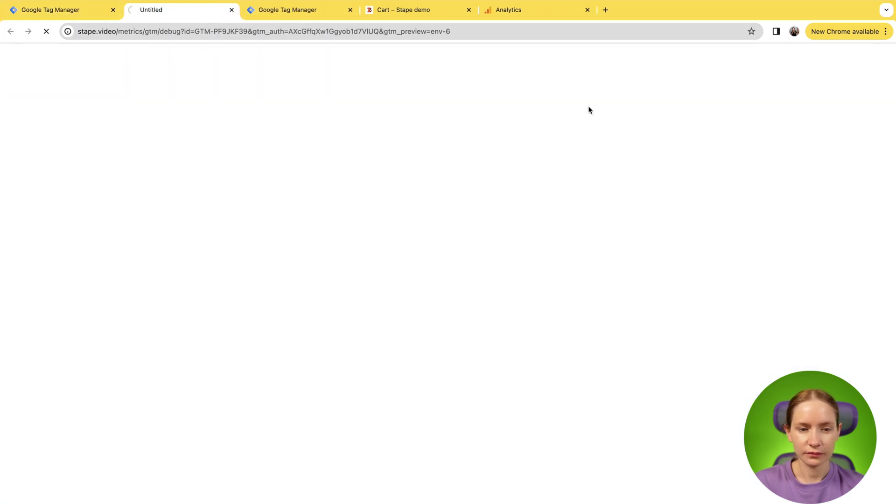
pyautogui.click(86, 22)
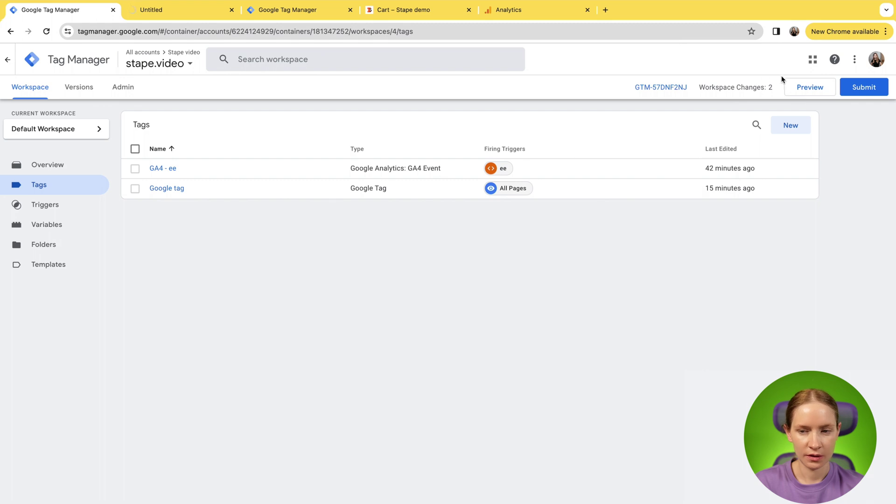
pyautogui.click(802, 93)
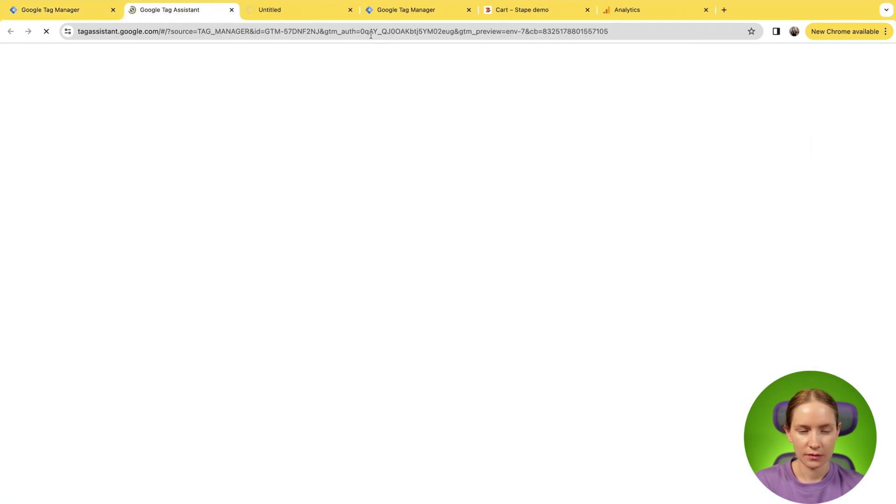
pyautogui.click(385, 14)
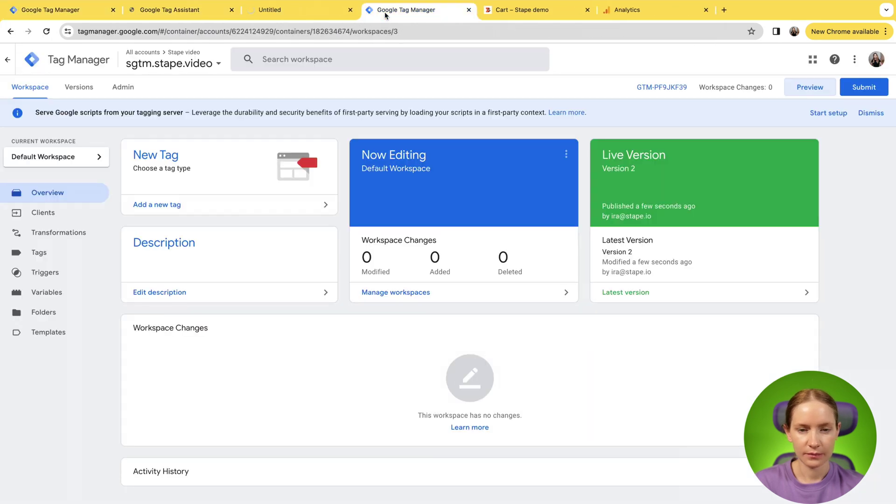
pyautogui.click(813, 87)
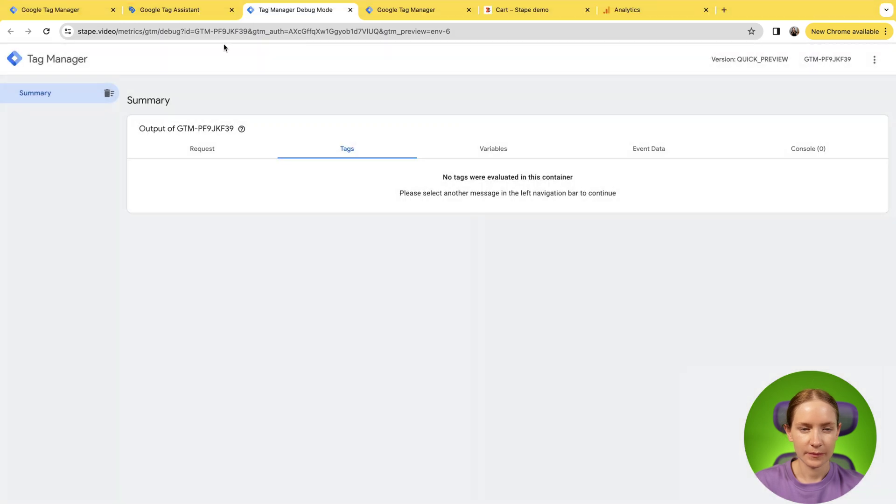
# Step: Connect Tag Assistant to stape.video and arrange the server debug view beside the shop
pyautogui.moveTo(393, 17); pyautogui.dragTo(181, 10)
pyautogui.click(271, 14)
pyautogui.click(458, 289)
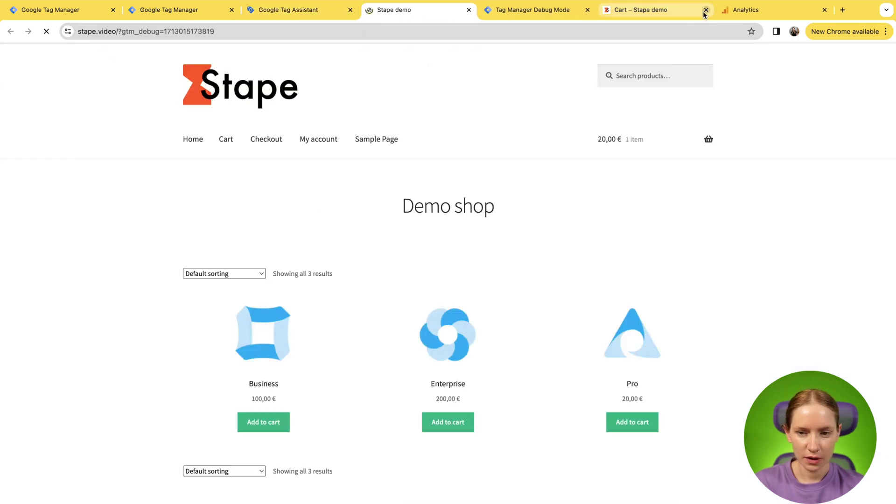
pyautogui.click(705, 10)
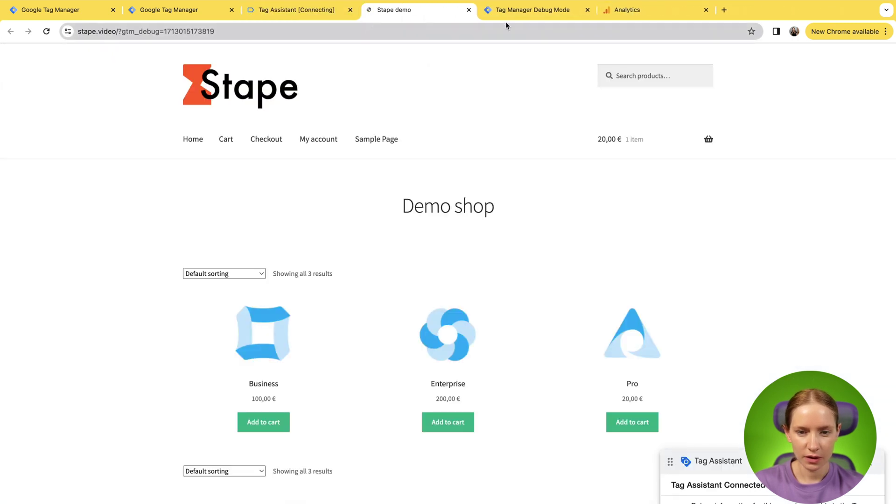
pyautogui.moveTo(510, 12); pyautogui.dragTo(406, 14)
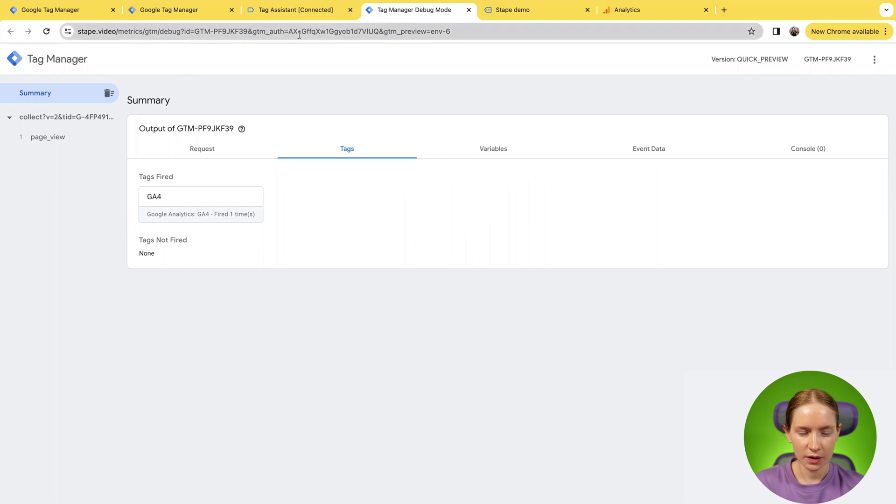
# Step: Open the page_view event's outgoing GA4 request and find the IP anonymized to 172.64.0.0
pyautogui.click(64, 136)
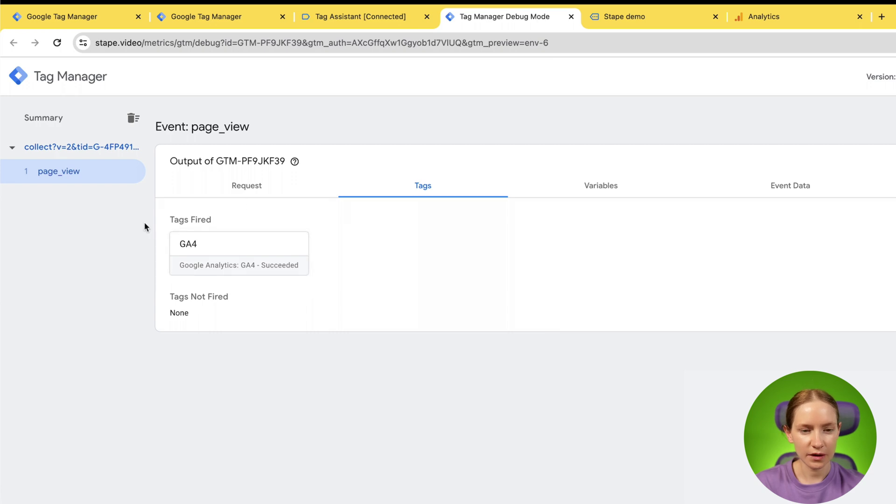
pyautogui.click(246, 185)
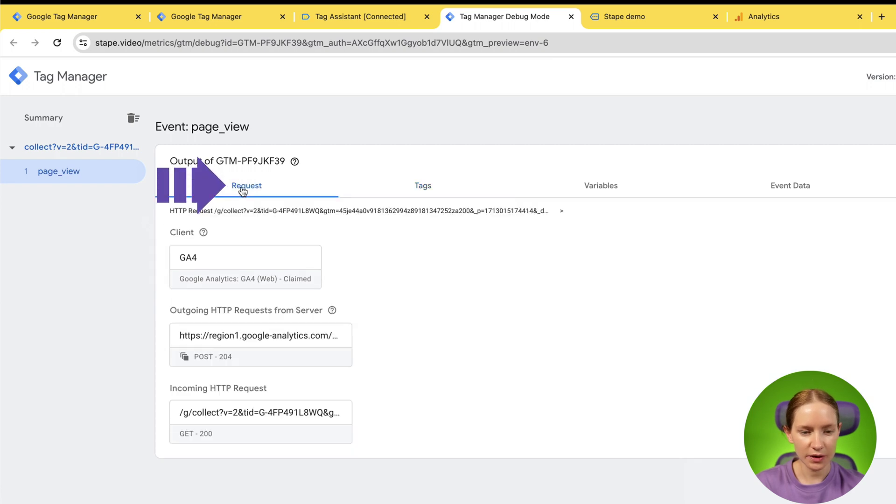
pyautogui.click(243, 335)
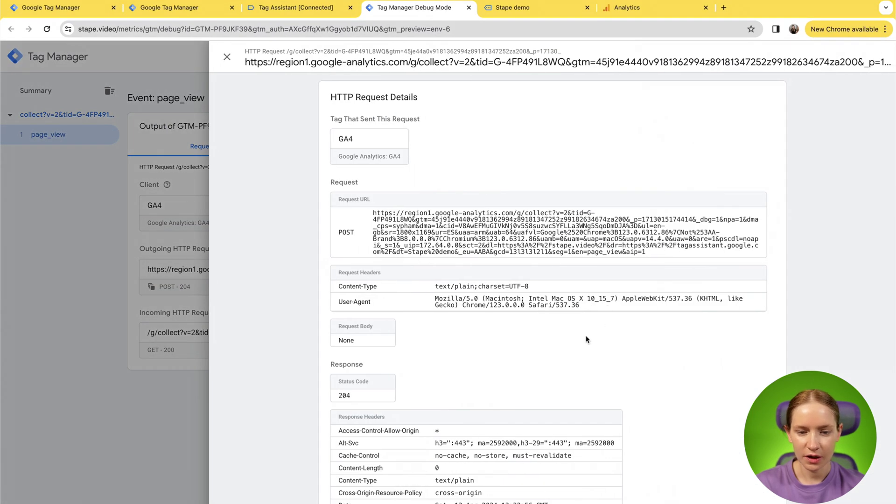
pyautogui.press('super+f')
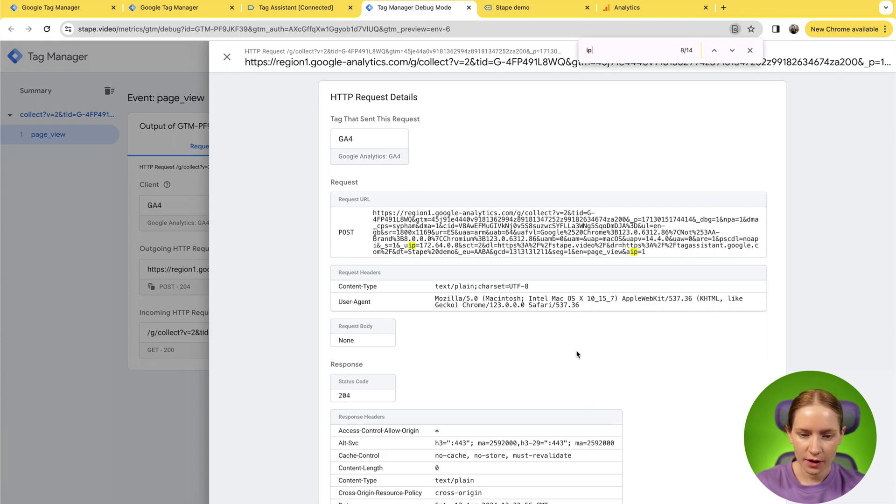
pyautogui.moveTo(419, 247); pyautogui.dragTo(455, 246)
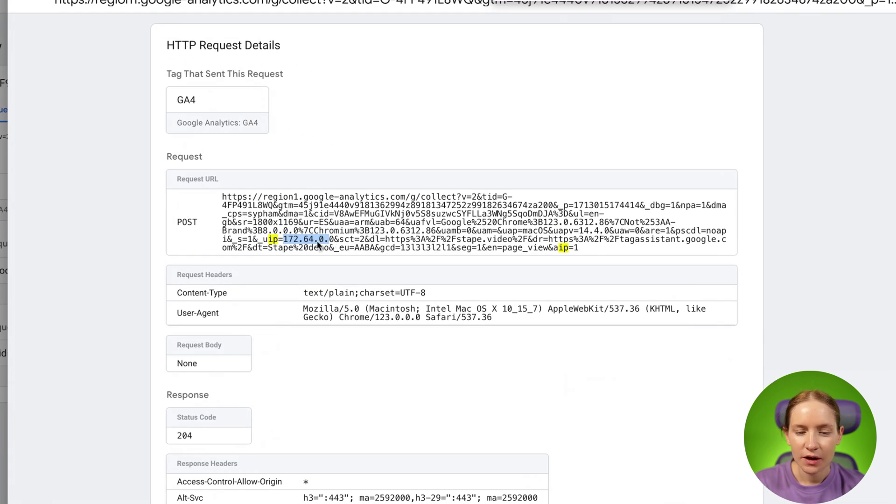
pyautogui.click(321, 246)
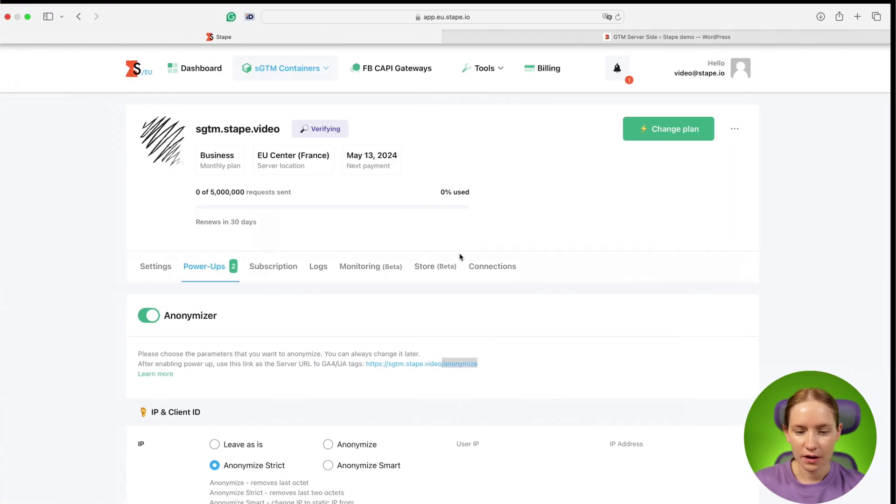
# Step: Match the Anonymizer's hashed cid setting against the hashed cid value in the request URL
pyautogui.scroll(-3, 495, 397)
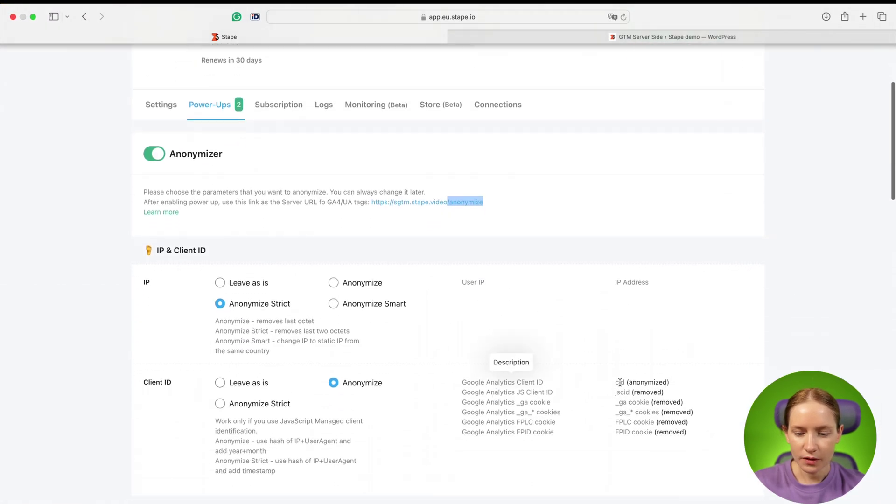
pyautogui.doubleClick(620, 382)
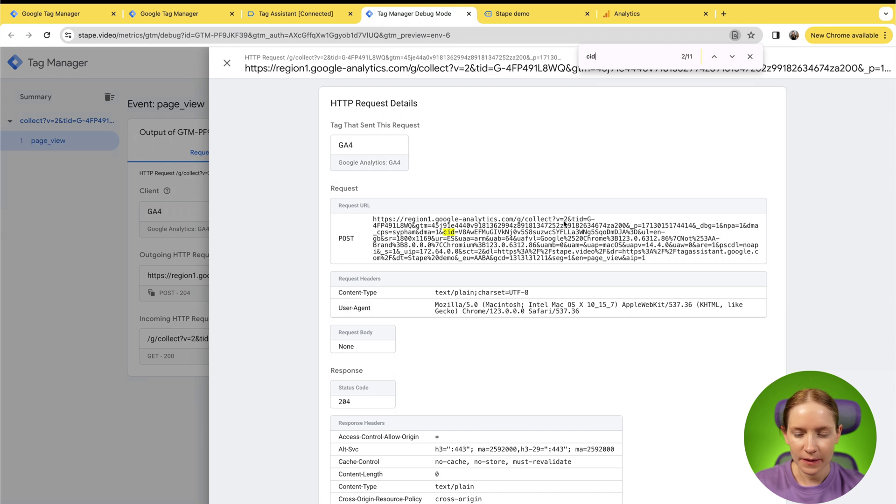
pyautogui.moveTo(459, 233); pyautogui.dragTo(641, 238)
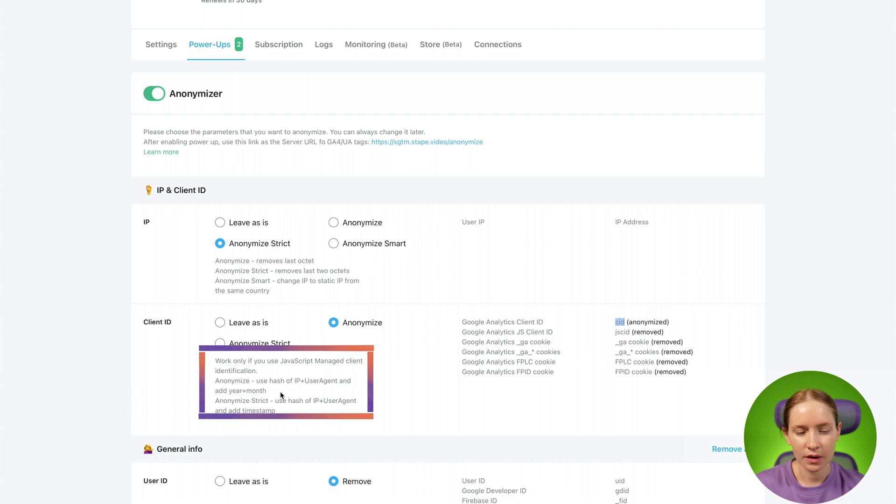
pyautogui.scroll(-1, 279, 396)
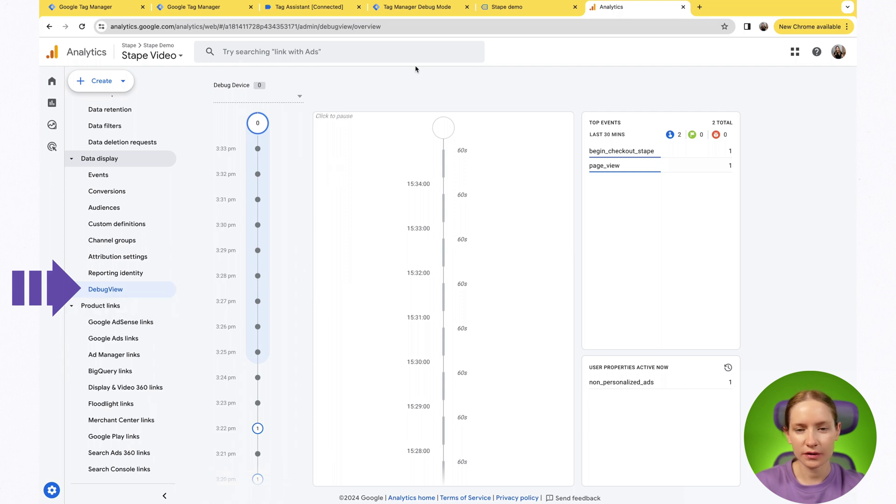
# Step: Check begin_checkout_stape's parameters, then add Business and Enterprise to the demo shop cart
pyautogui.scroll(-10, 437, 297)
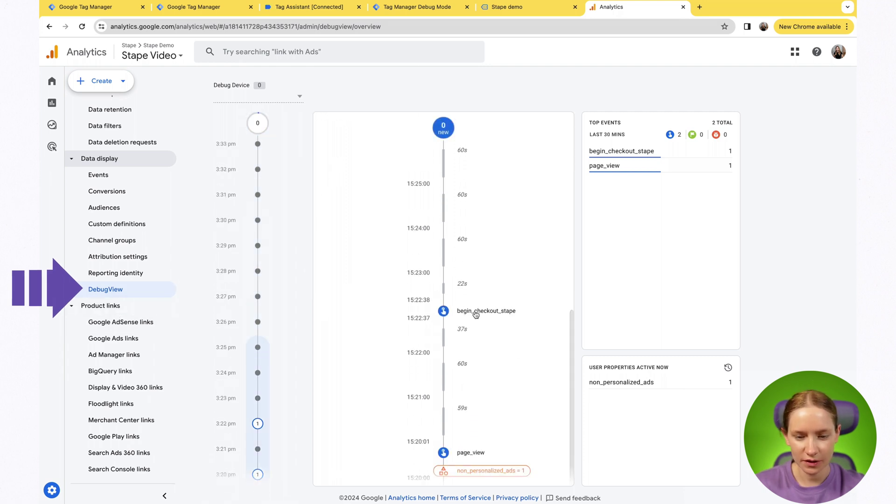
pyautogui.click(475, 312)
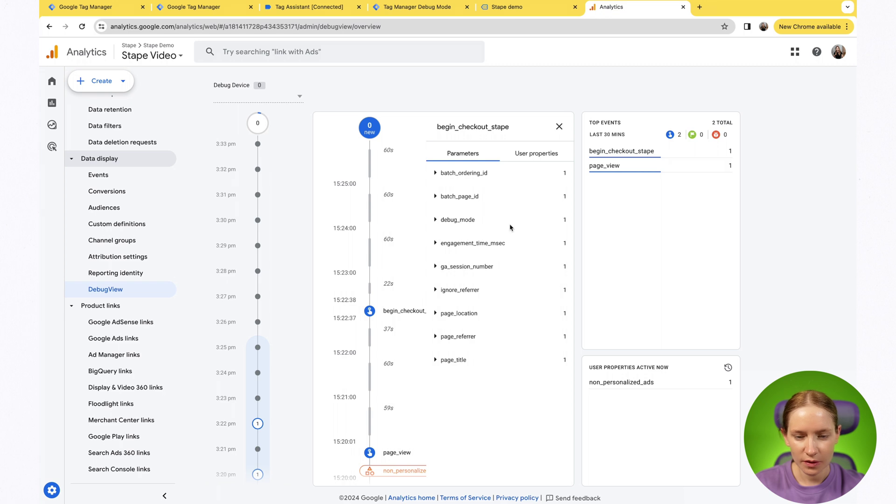
pyautogui.click(507, 8)
pyautogui.click(278, 384)
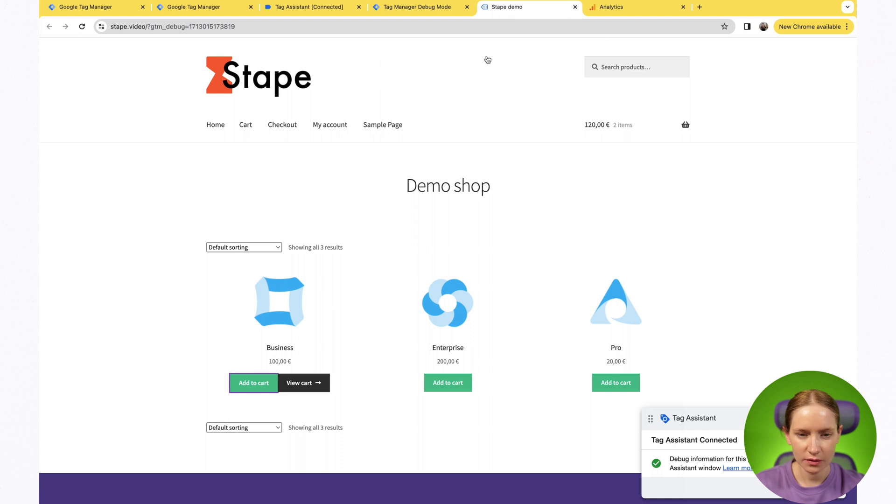
pyautogui.click(411, 14)
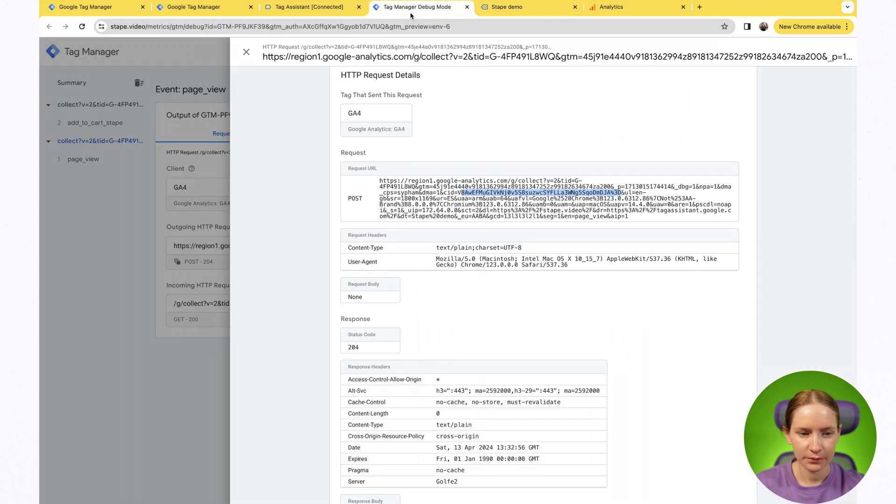
pyautogui.click(241, 53)
pyautogui.click(506, 7)
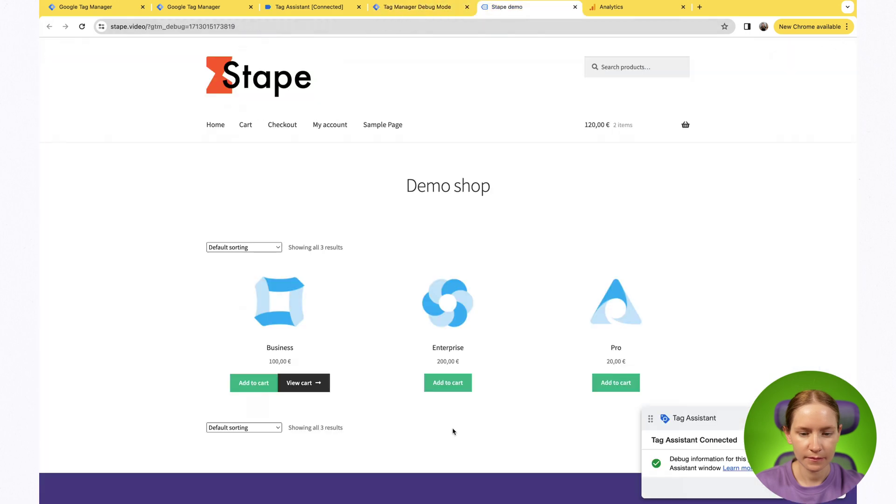
pyautogui.click(450, 383)
pyautogui.click(623, 8)
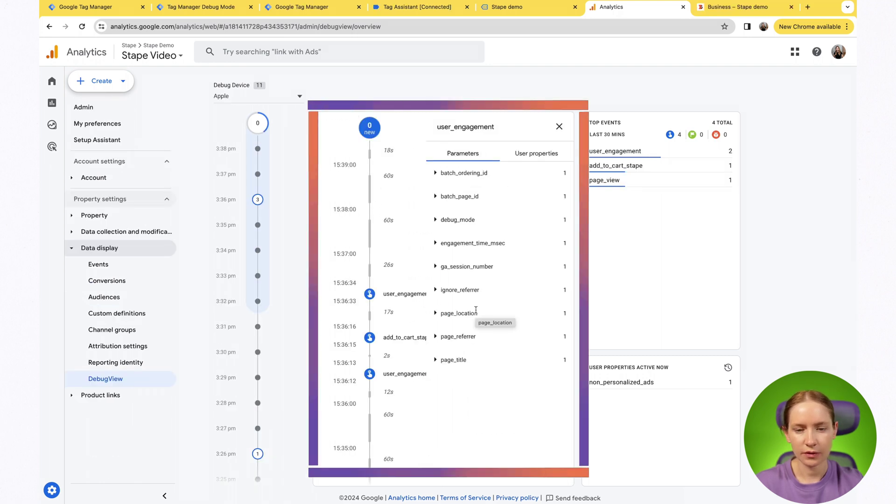
# Step: Check the user_engagement event's user property non_personalized_ads, then its parameter list
pyautogui.click(540, 154)
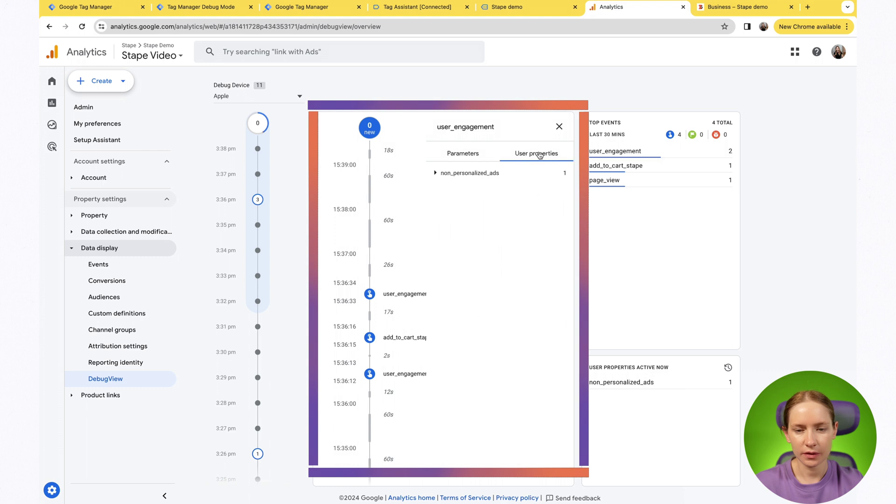
pyautogui.click(448, 157)
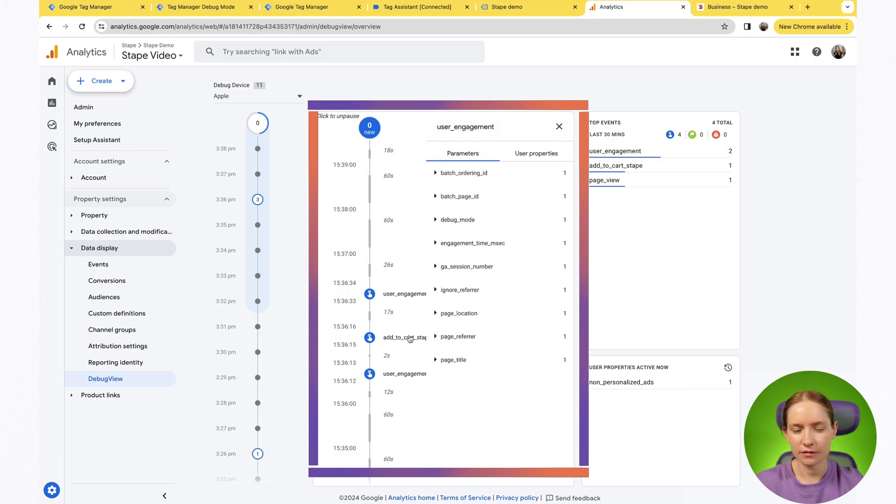